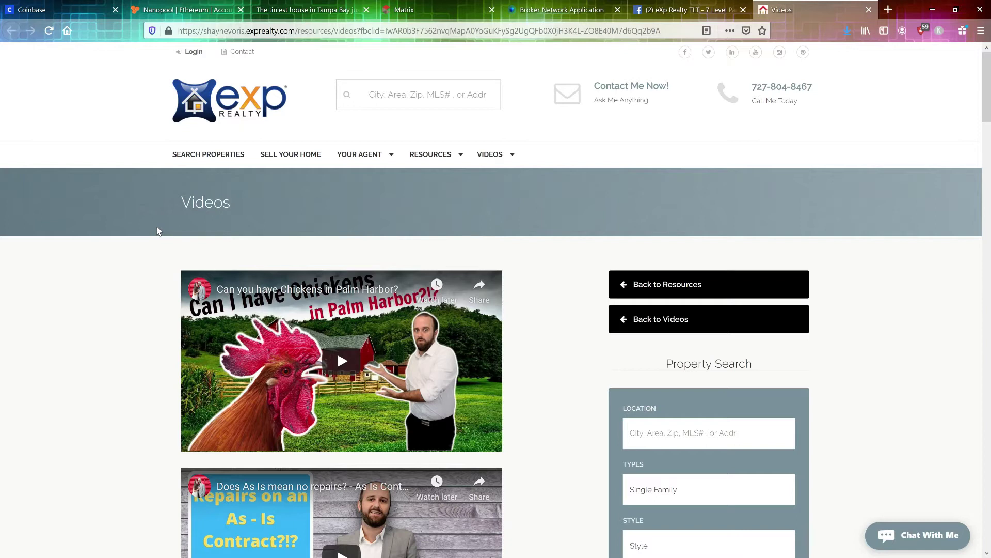
Browse the embedded YouTube videos on the Videos page, then return home via the eXp logo
scroll(158, 231, down, 2)
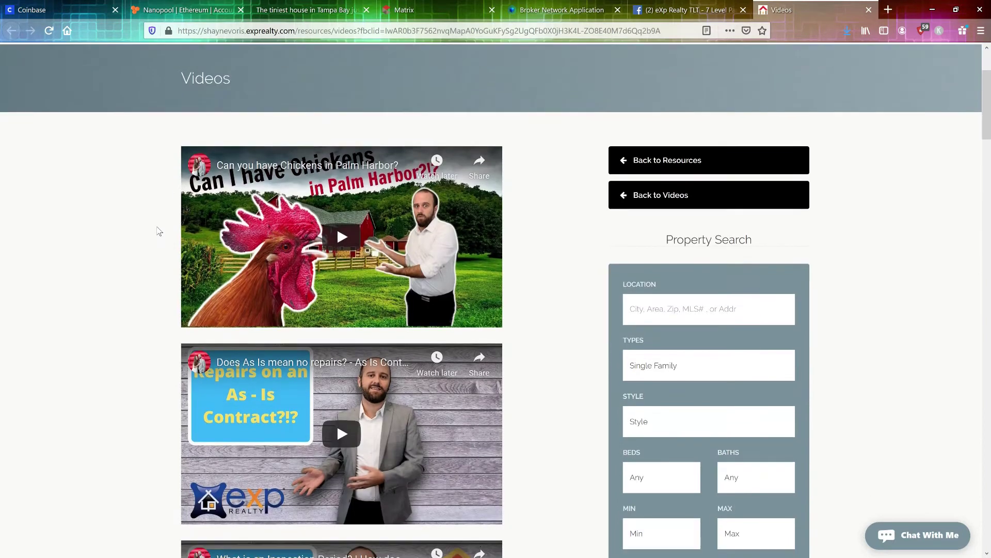
scroll(159, 231, up, 1)
scroll(159, 231, down, 1)
scroll(159, 231, down, 10)
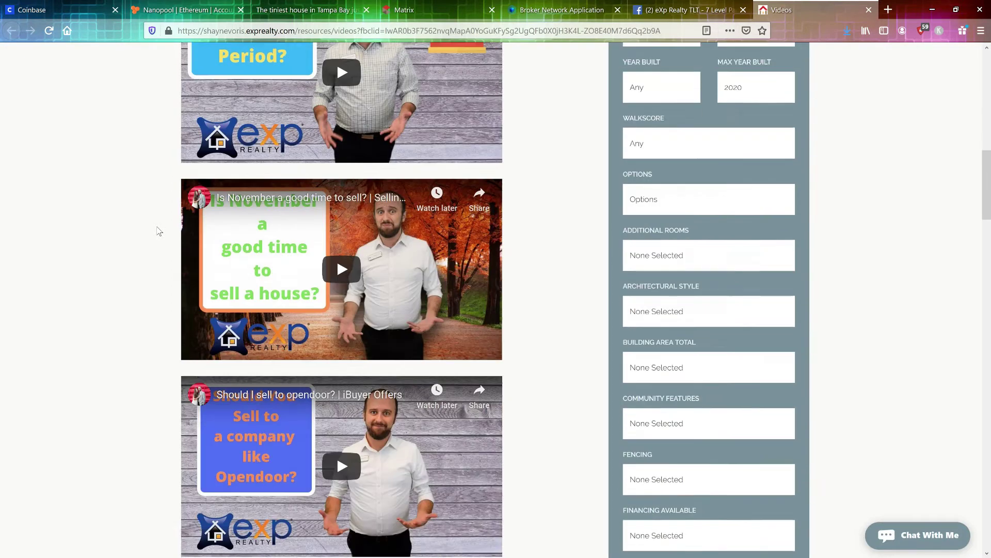
scroll(159, 230, down, 12)
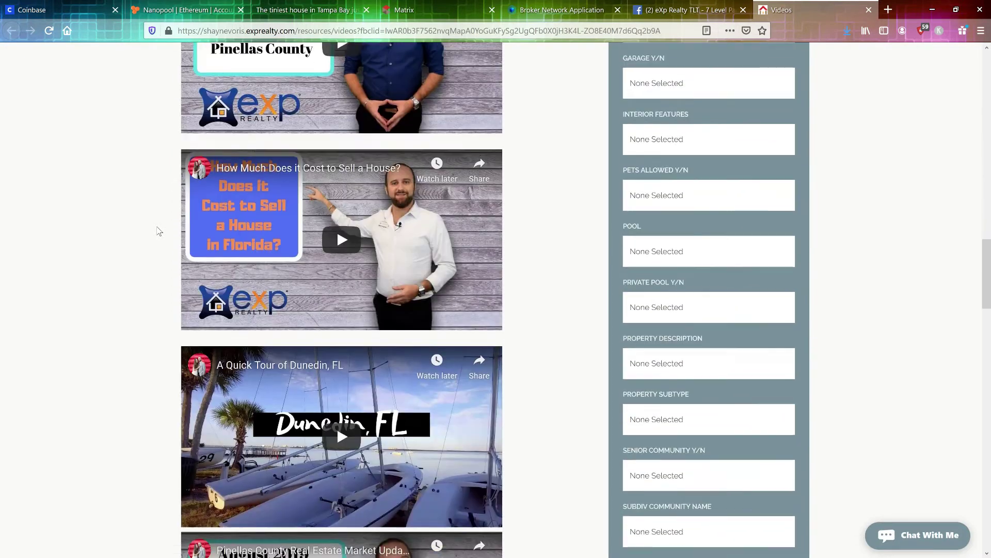
scroll(159, 231, up, 9)
scroll(159, 231, up, 15)
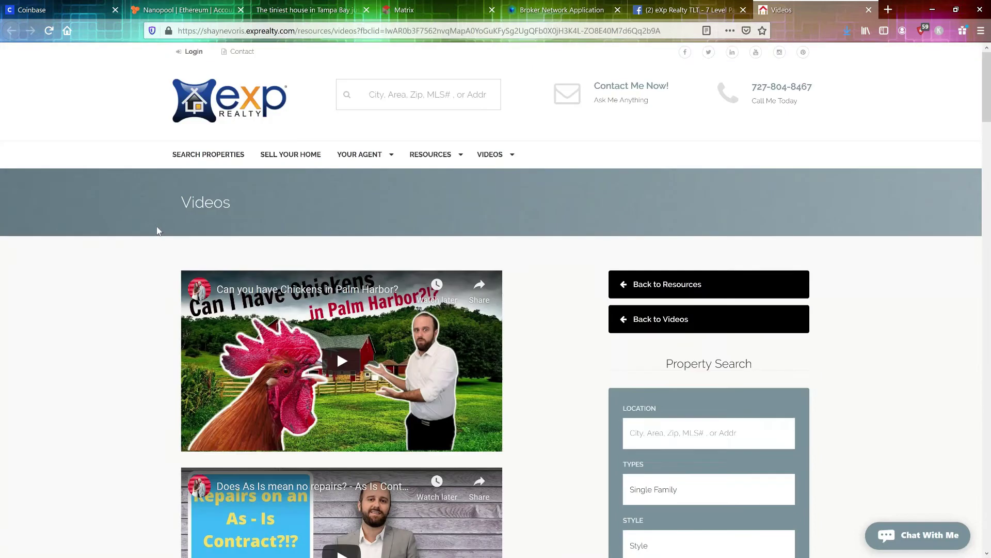
scroll(159, 231, down, 6)
scroll(159, 231, up, 5)
scroll(159, 230, down, 3)
scroll(159, 231, up, 2)
scroll(159, 231, up, 2)
click(206, 110)
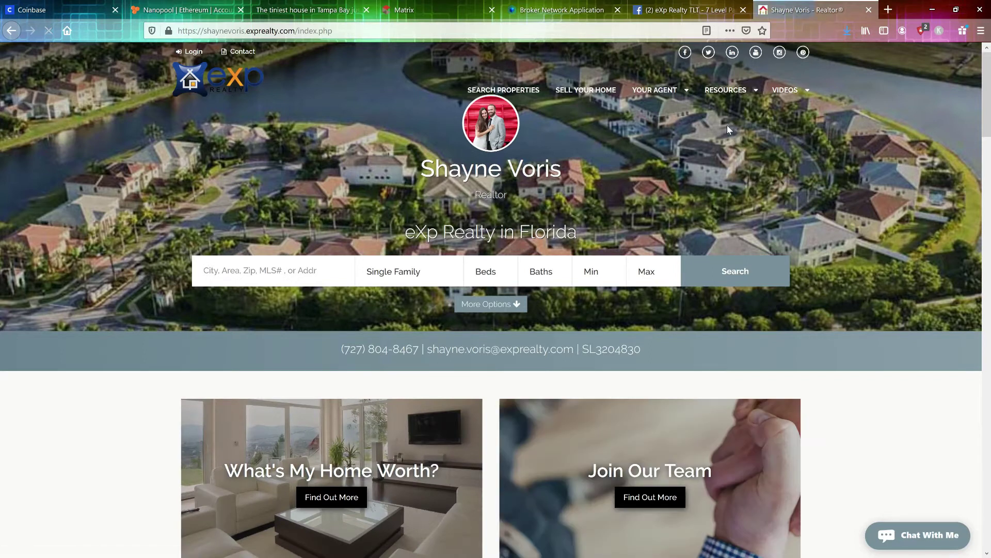
Choose Videos from the VIDEOS dropdown in the top navigation
mouse_move(806, 98)
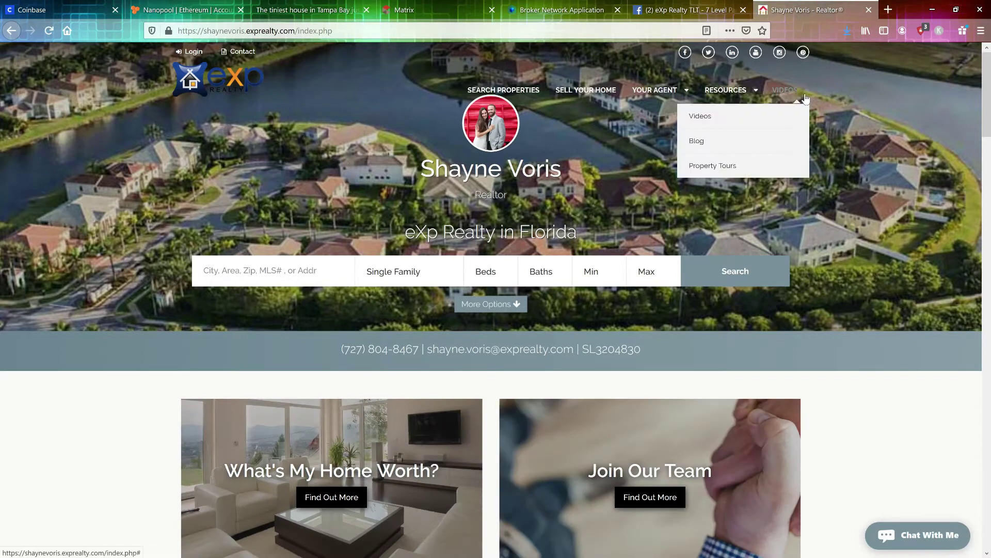
click(706, 117)
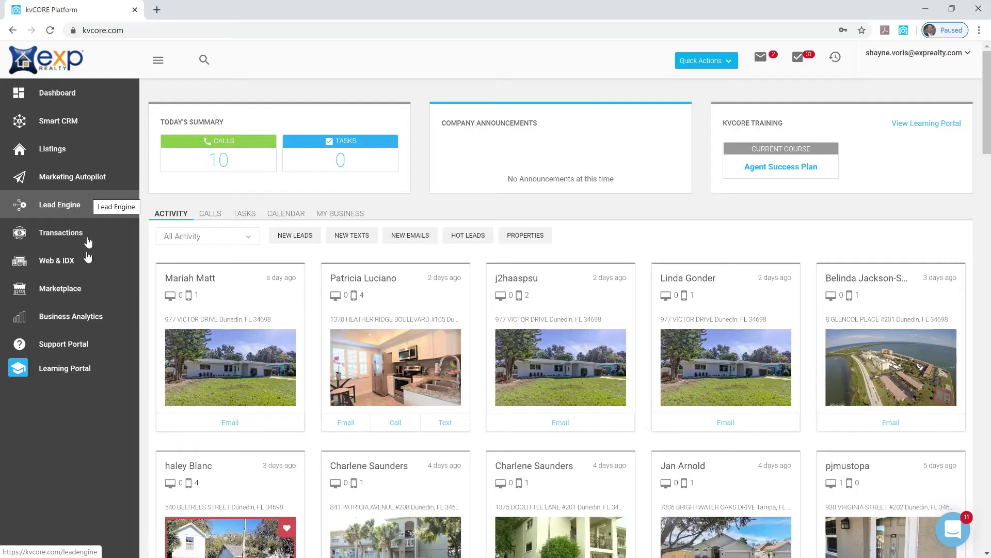
Go to Web & IDX, Site Content, then Custom Pages to list Blog, Property Tours and Videos
click(85, 264)
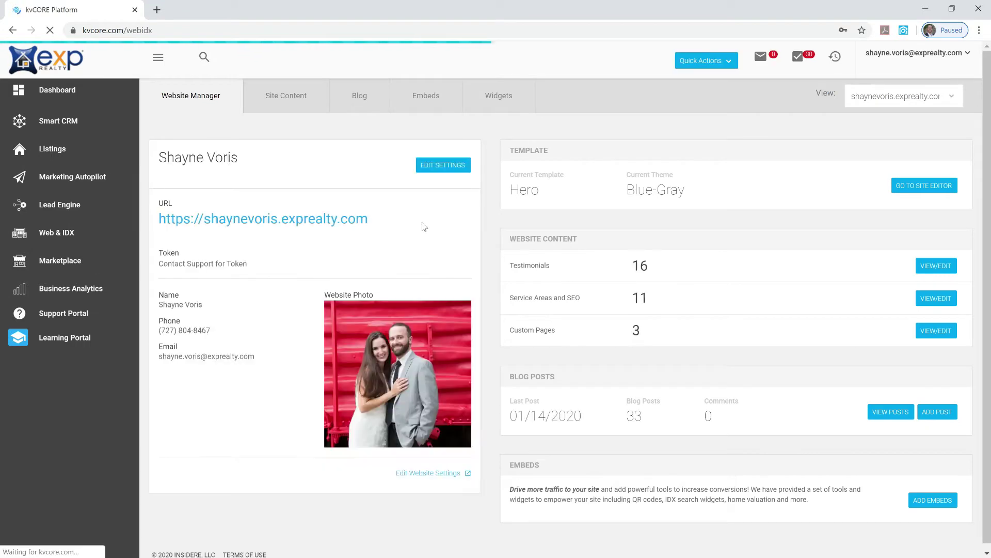
click(290, 97)
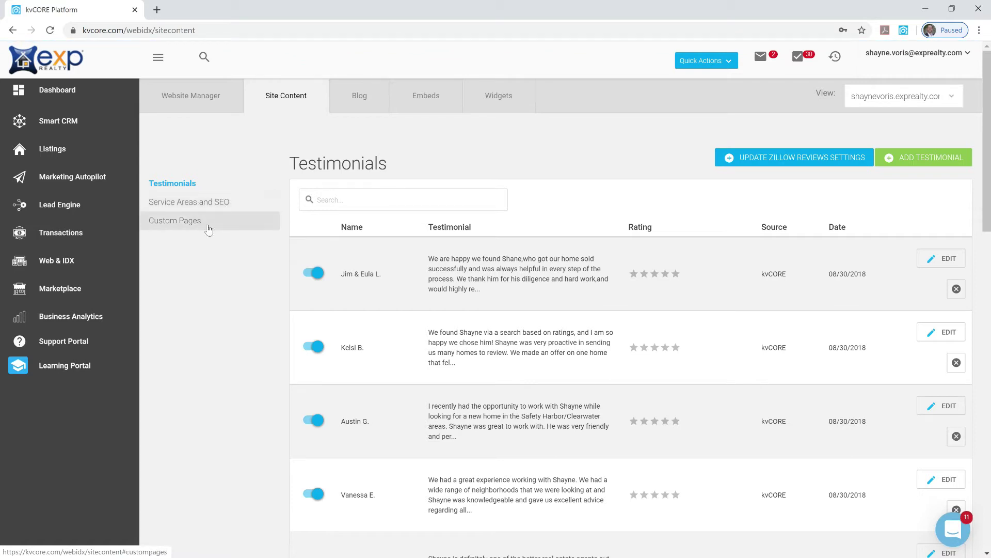
click(195, 222)
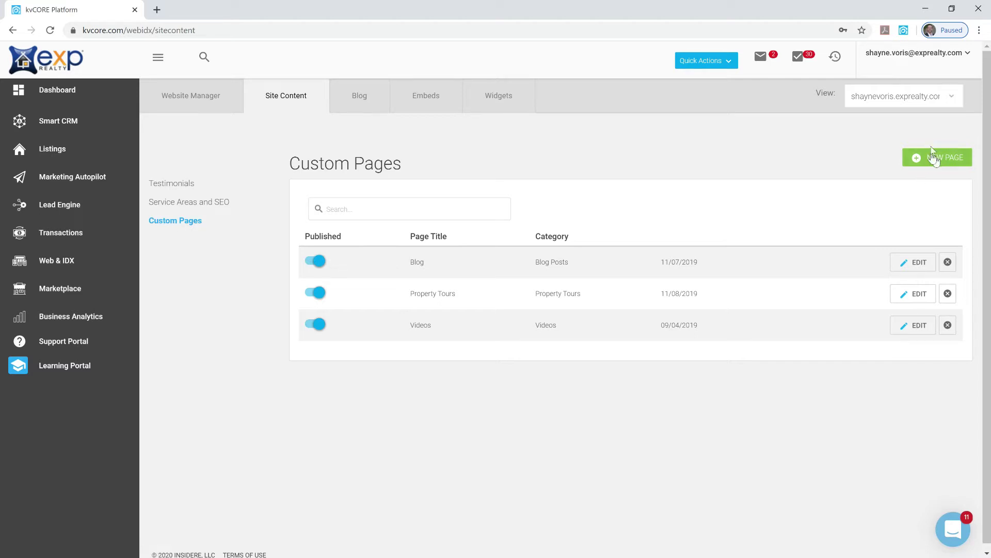
click(943, 158)
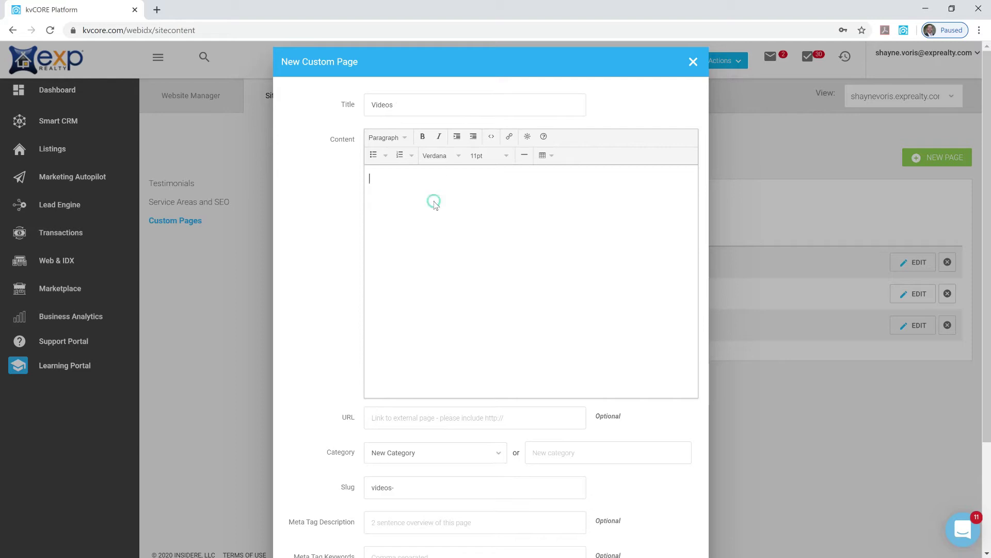
scroll(452, 233, down, 2)
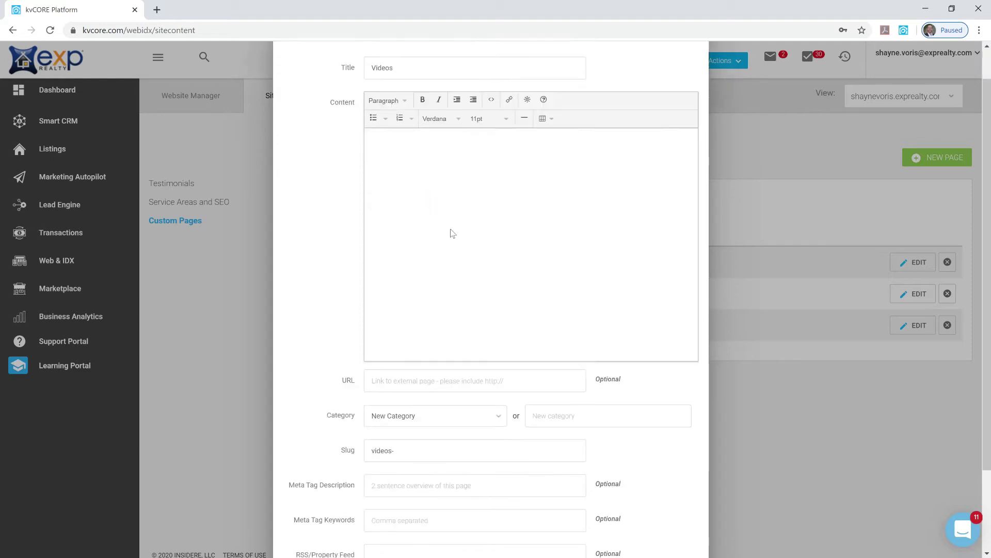
scroll(460, 172, up, 1)
scroll(442, 243, up, 1)
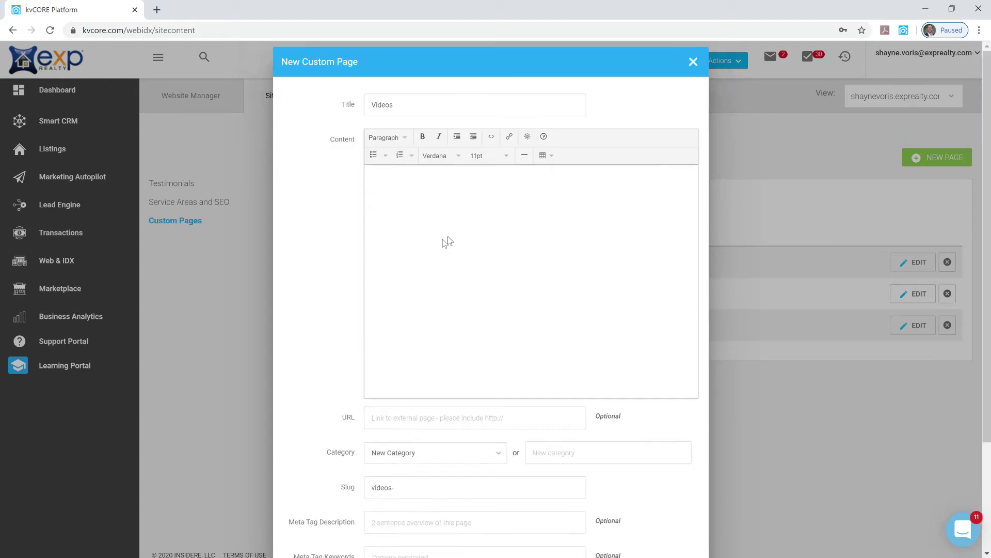
scroll(471, 249, down, 2)
scroll(475, 252, down, 1)
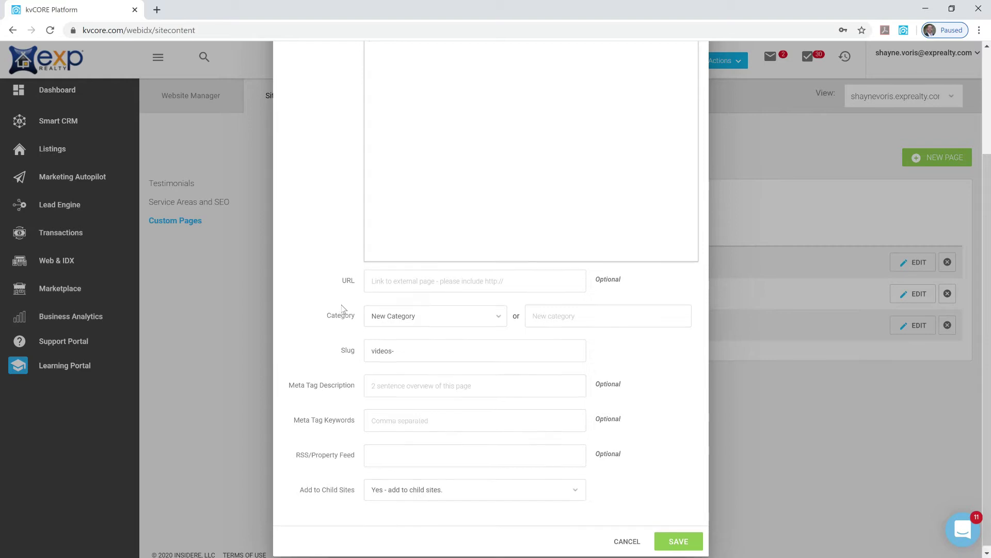
scroll(342, 312, up, 2)
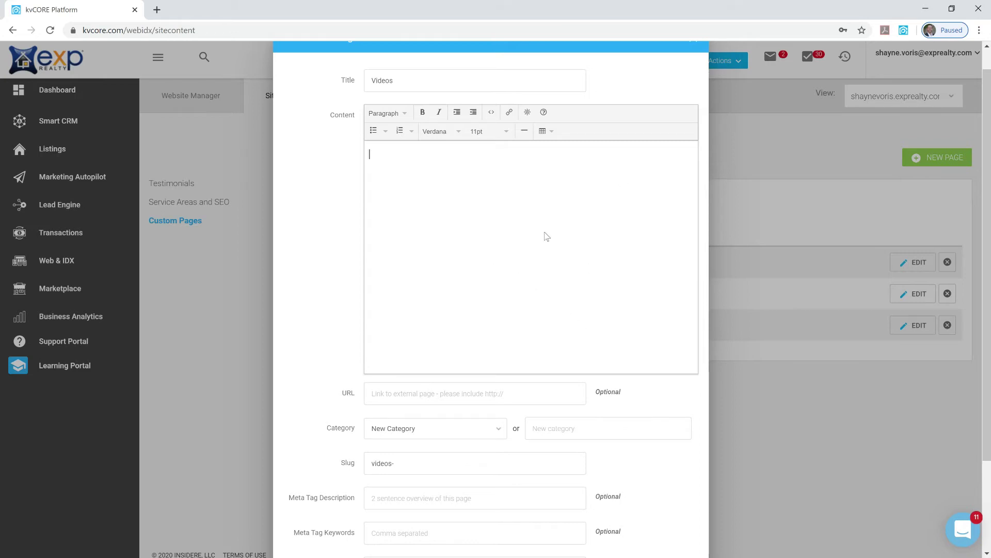
scroll(590, 282, up, 1)
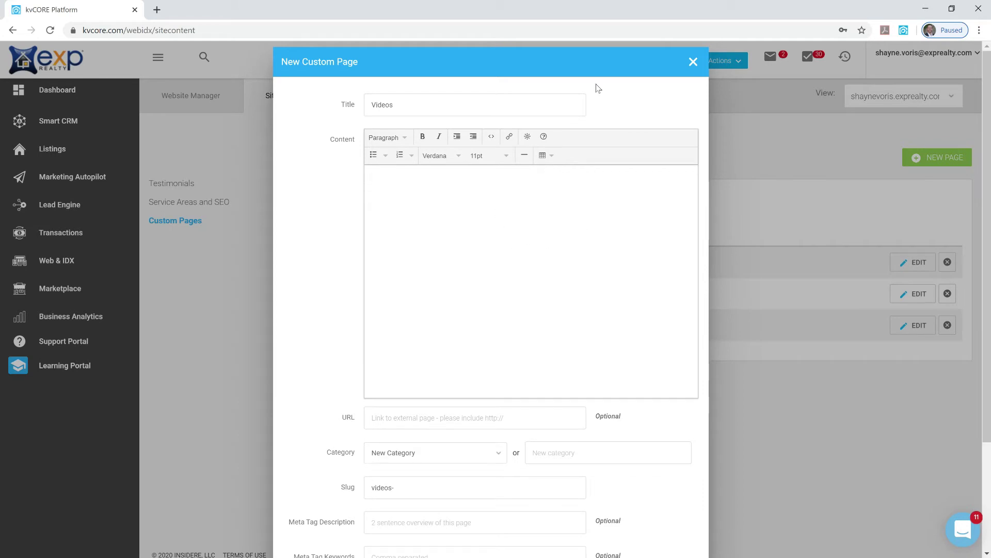
click(693, 63)
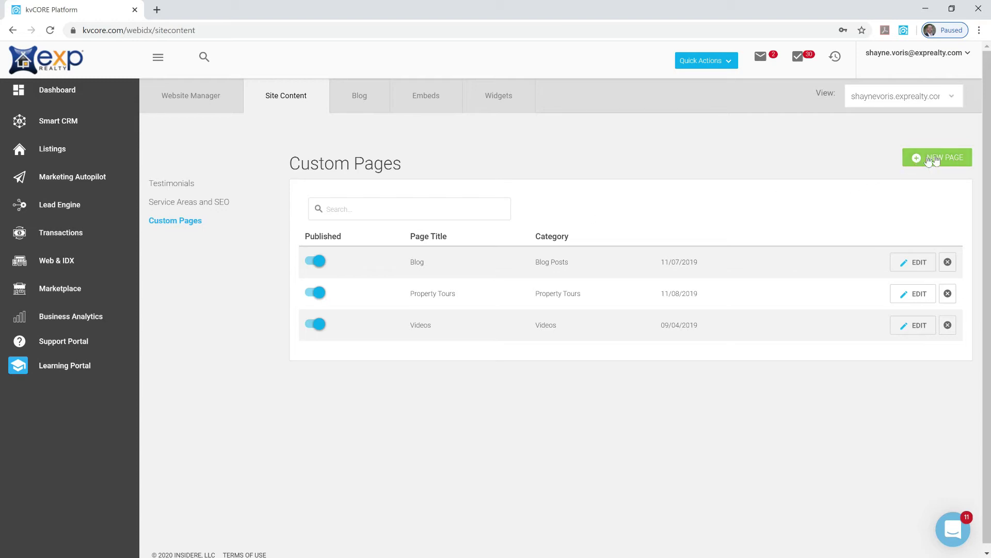
click(940, 158)
scroll(656, 413, down, 3)
scroll(689, 455, up, 10)
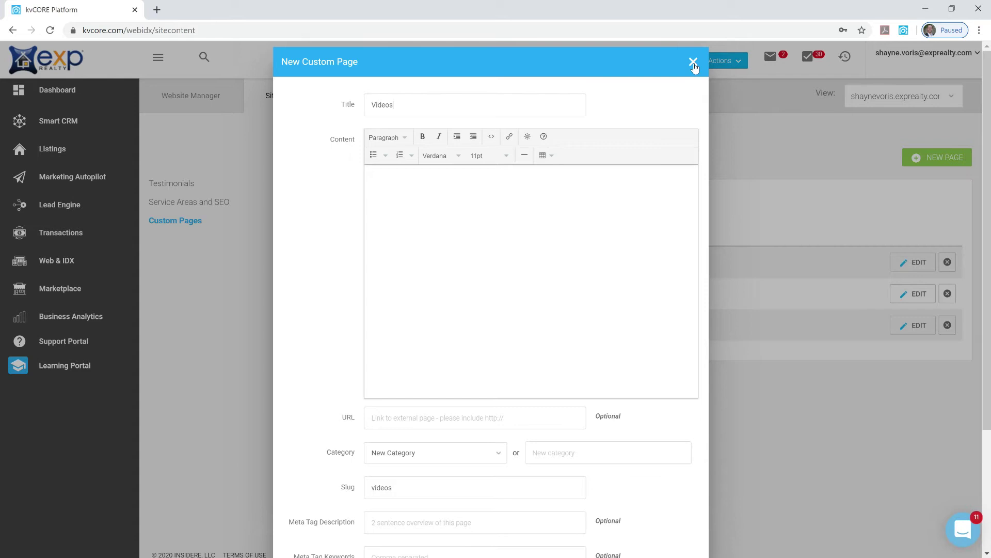
click(693, 62)
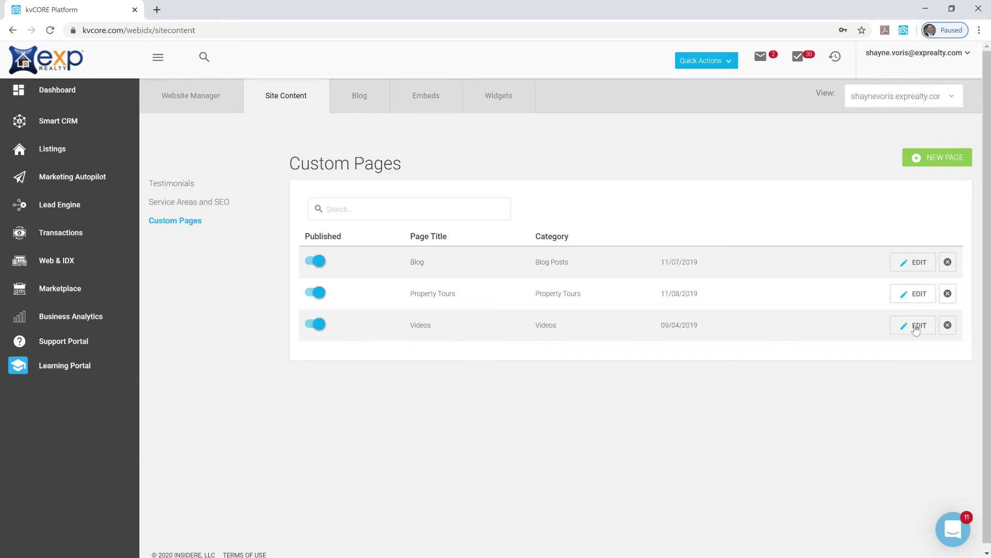
click(915, 326)
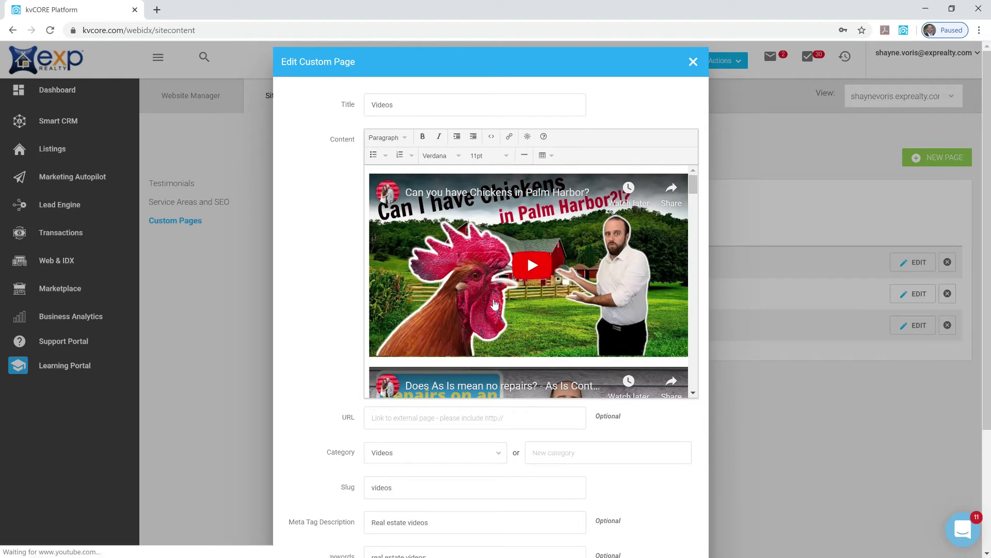
scroll(494, 304, down, 2)
scroll(494, 305, down, 6)
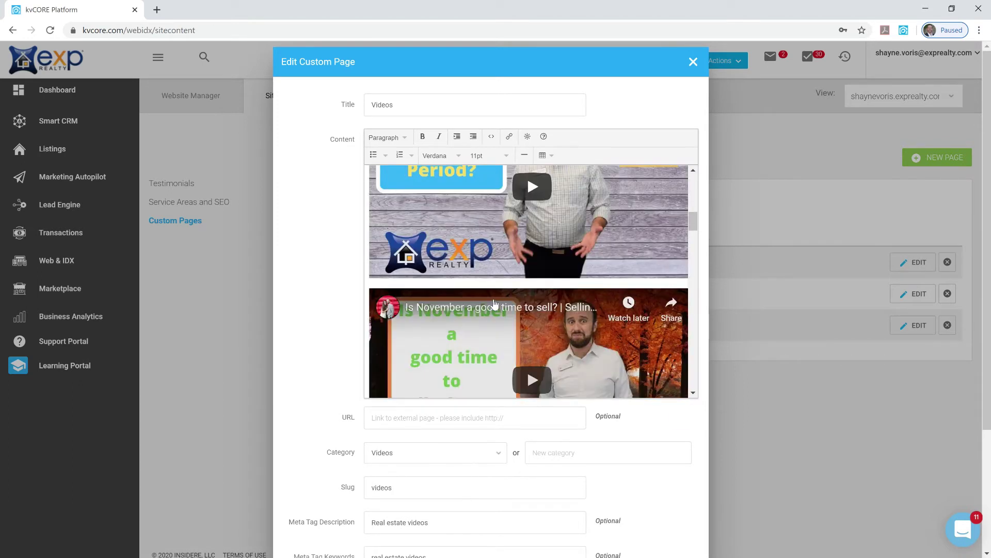
scroll(494, 305, up, 8)
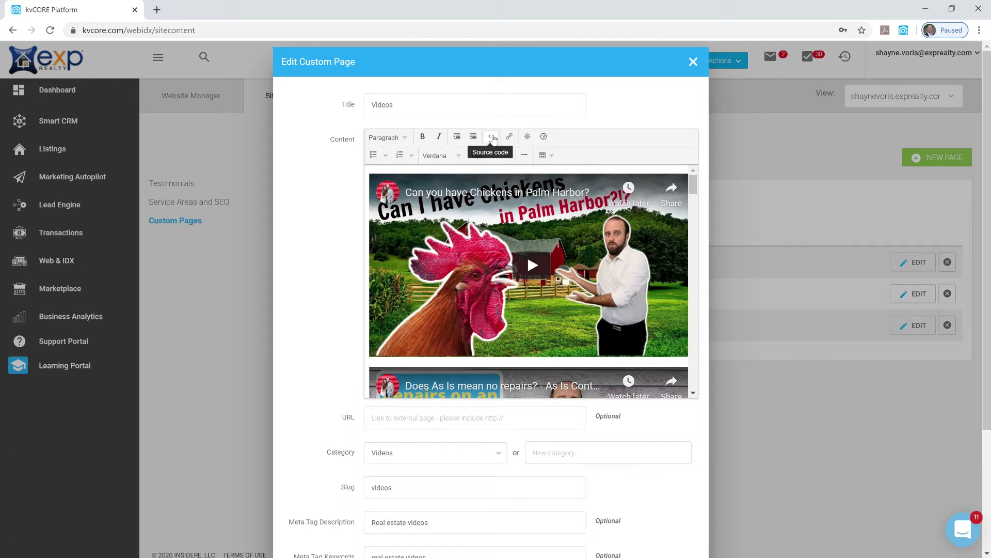
Open the Source code view of the Videos page content editor
click(492, 137)
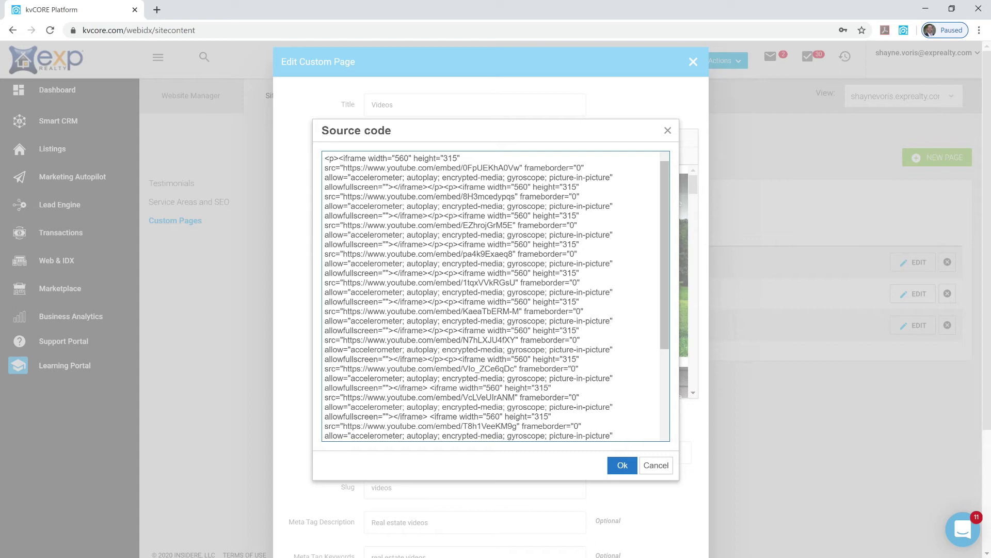
In YouTube Studio, copy the Share > Embed iframe code for 'Can you have Chickens in Palm Harbor?'
key(alt+Tab)
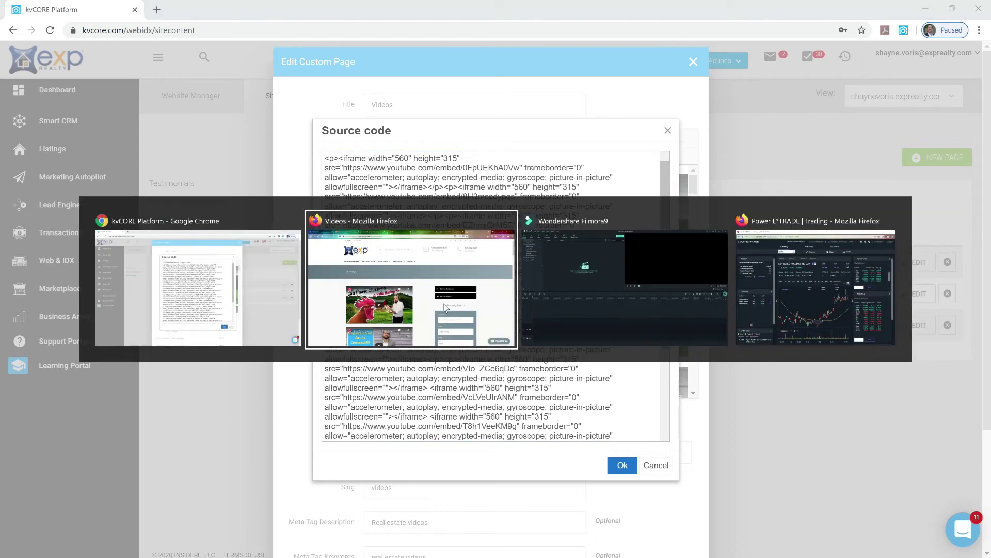
key(alt+Tab)
key(alt+Tab)
key(alt+Tab)
key(alt+Tab)
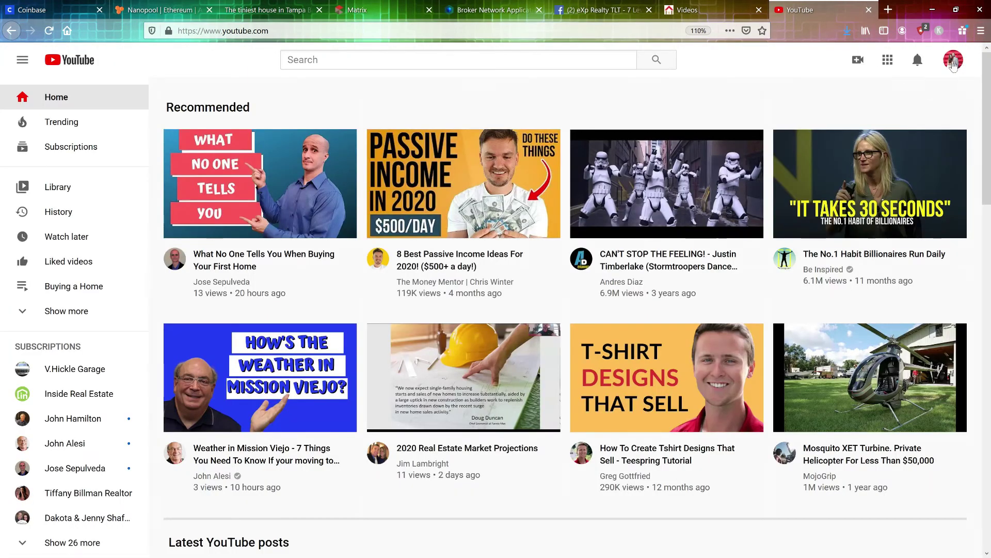
click(953, 62)
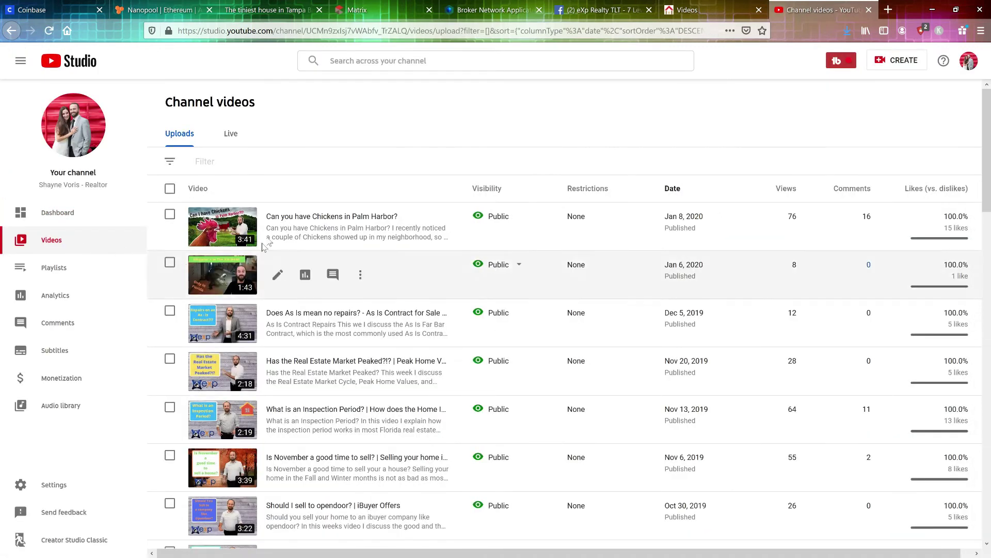
click(277, 262)
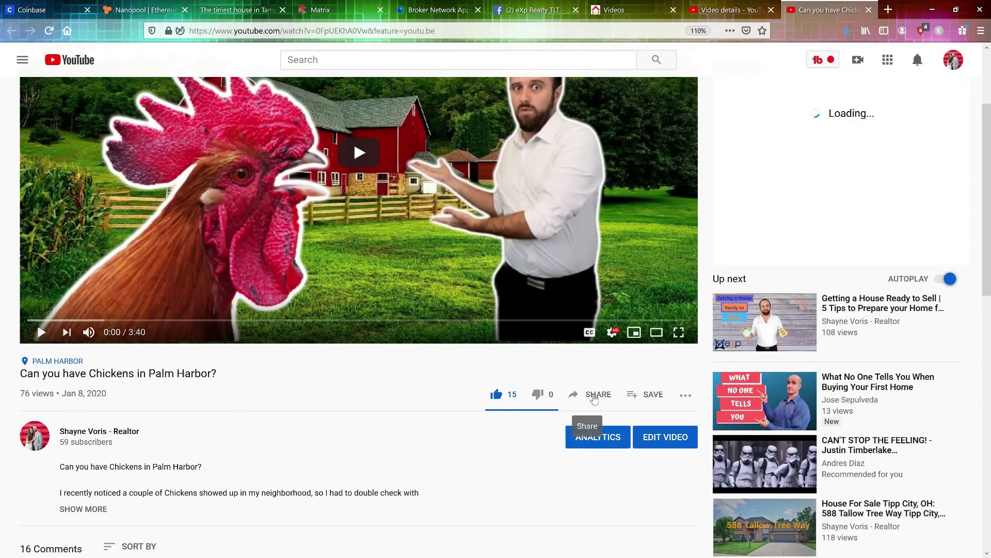
click(595, 398)
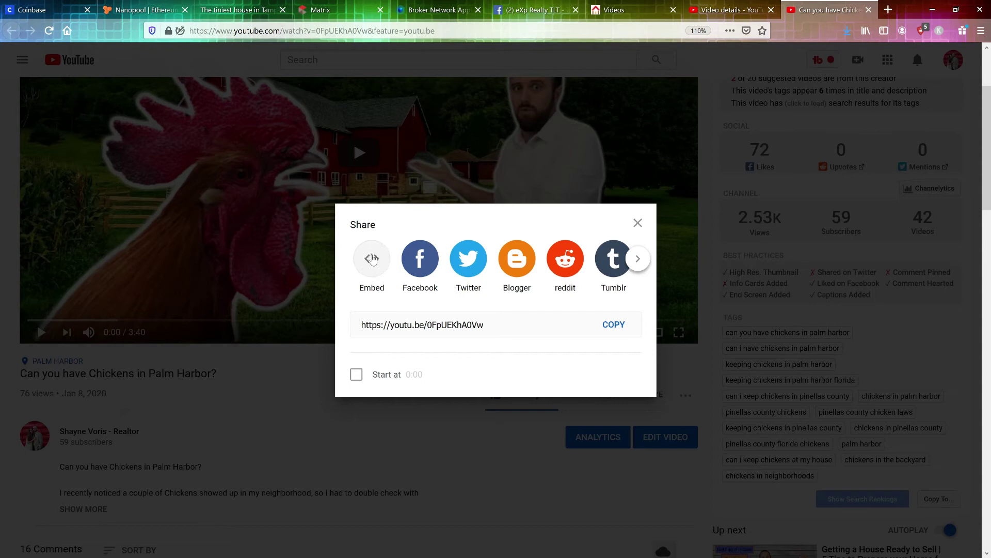
click(372, 259)
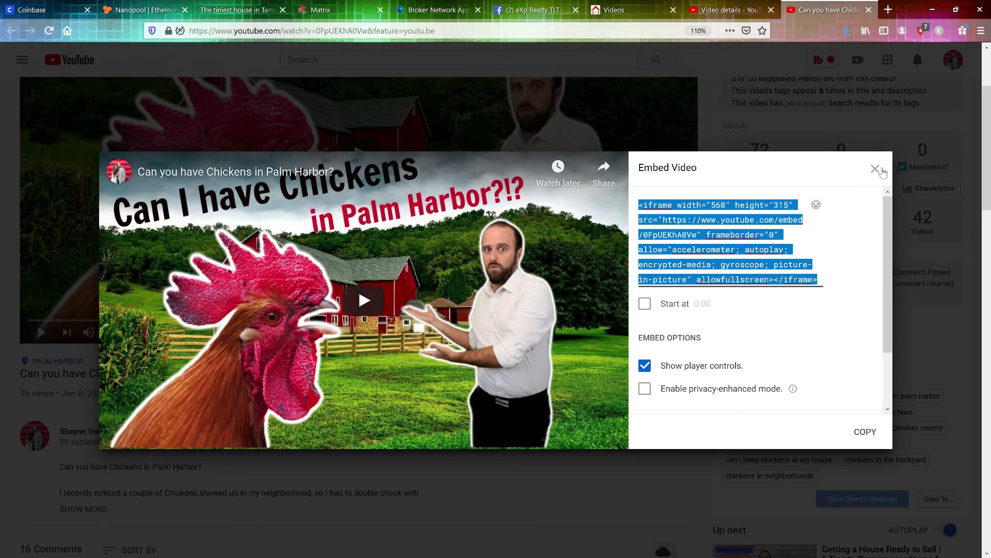
click(875, 168)
key(alt+Tab)
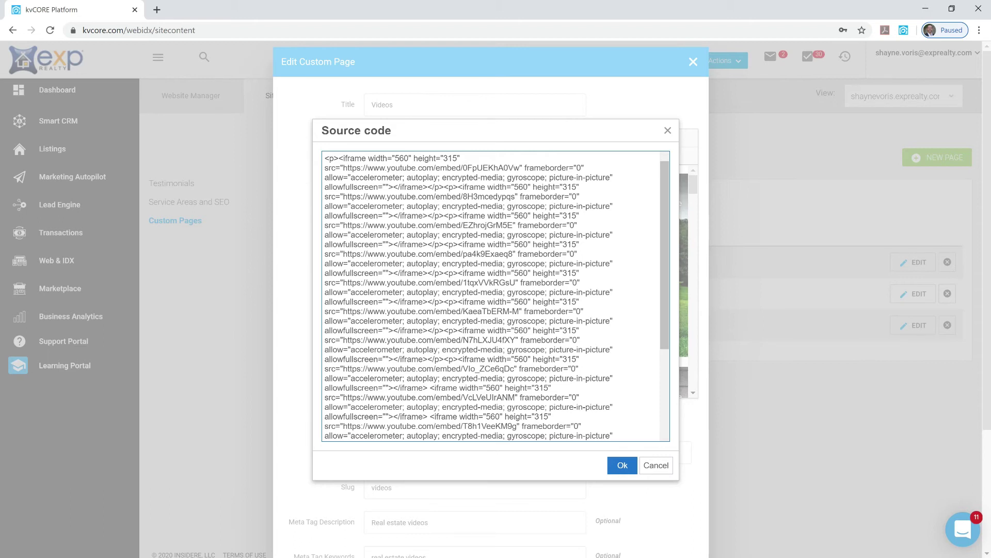
Paste the copied iframe embed on a new blank line above the existing source
click(326, 159)
key(Return)
click(376, 152)
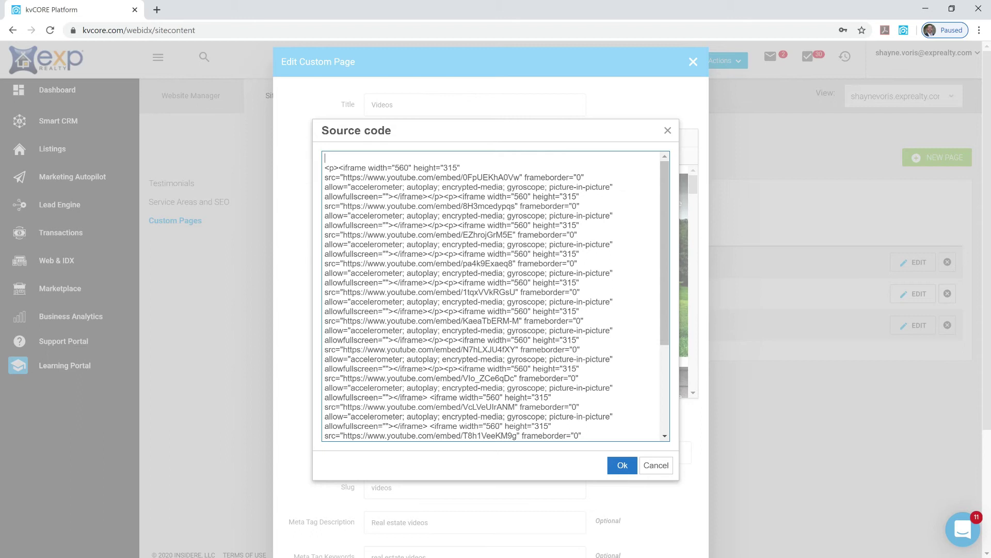
text(<iframe width="560" height="315" src="https://www.youtube.com/embed/0FpUEKhA0Vw" frameborder="0" allow="accelerometer; autoplay; encrypted-media; gyroscope; picture-in-picture" allowfullscreen></iframe>)
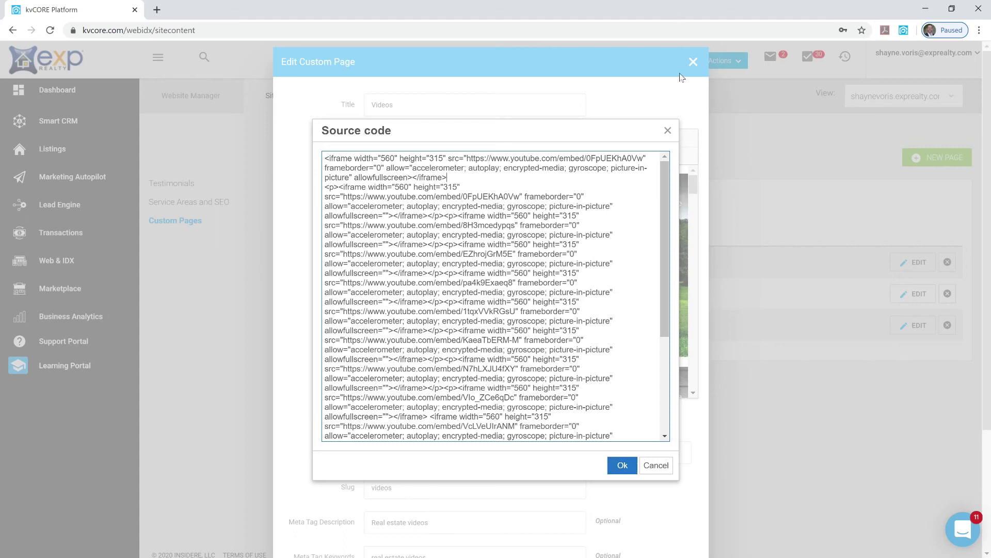
Apply the source, reopen it to add blank lines above the embeds, and apply again
click(668, 131)
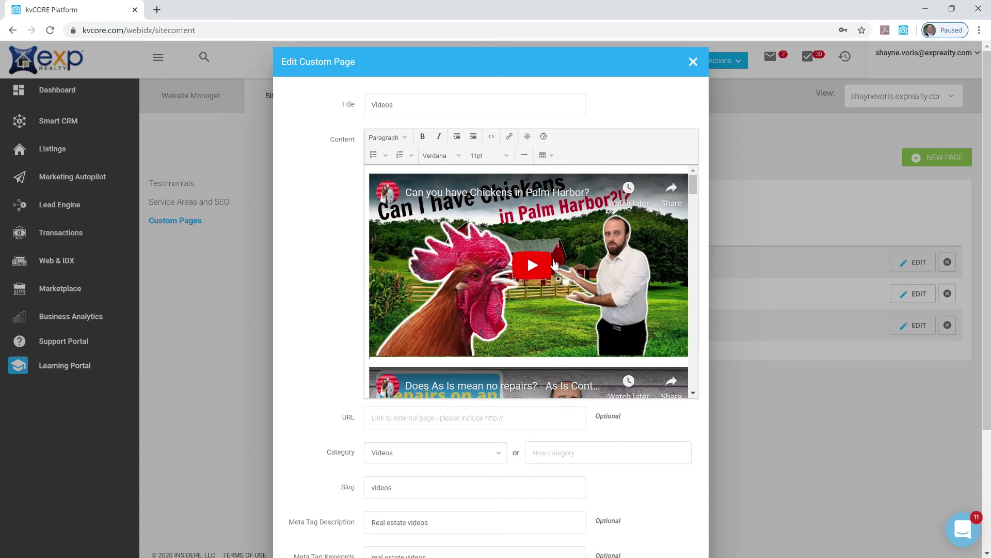
click(492, 138)
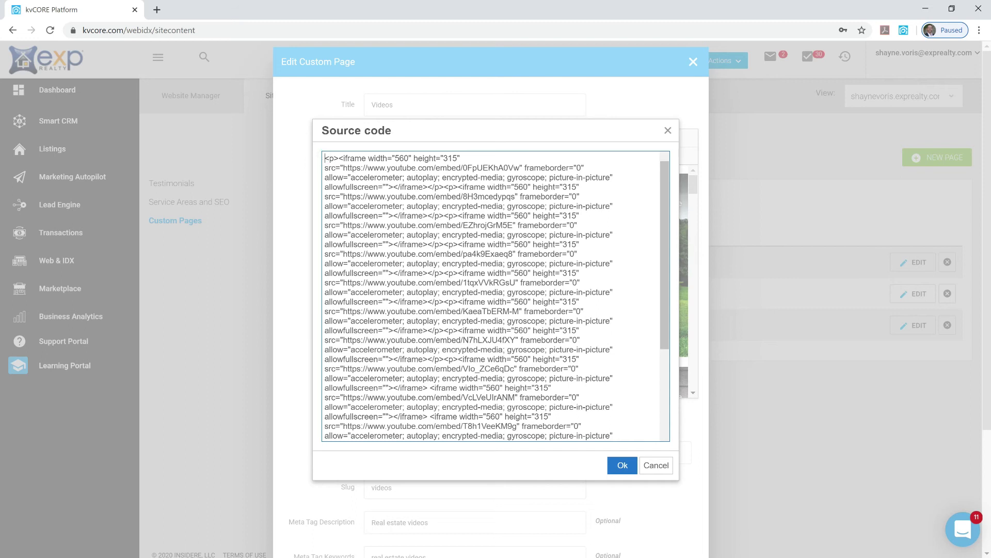
key(Return)
key(Return)
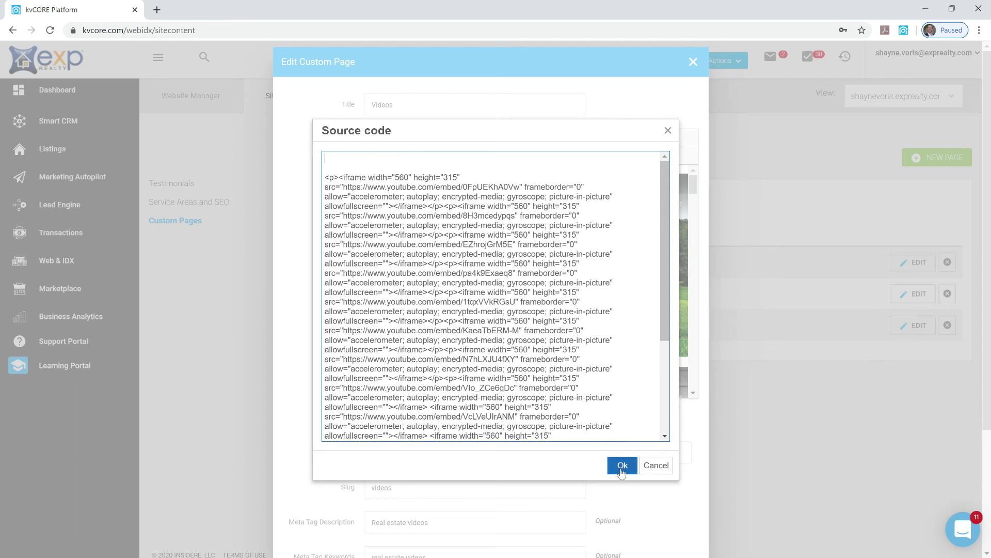
click(623, 465)
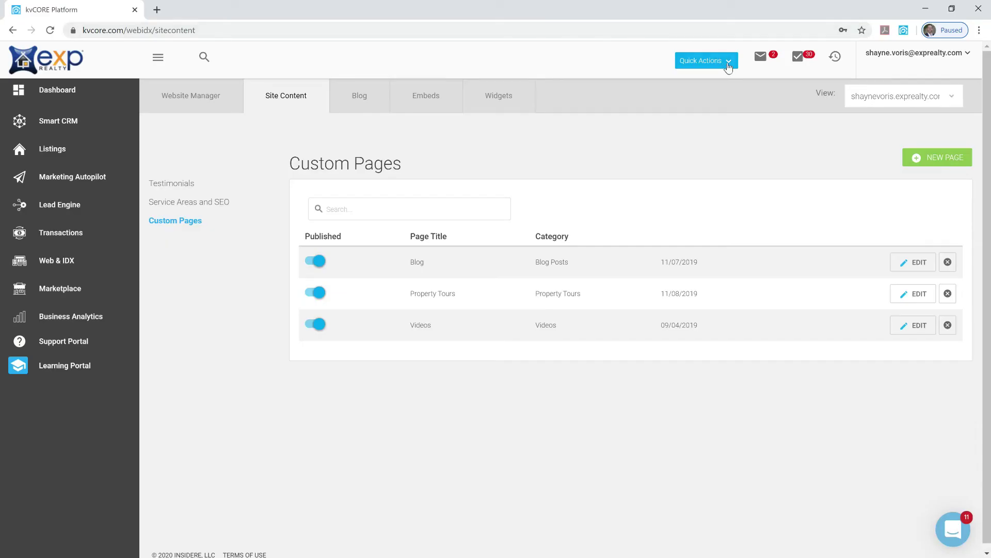
Open the Quick Actions shortcut menu
click(728, 62)
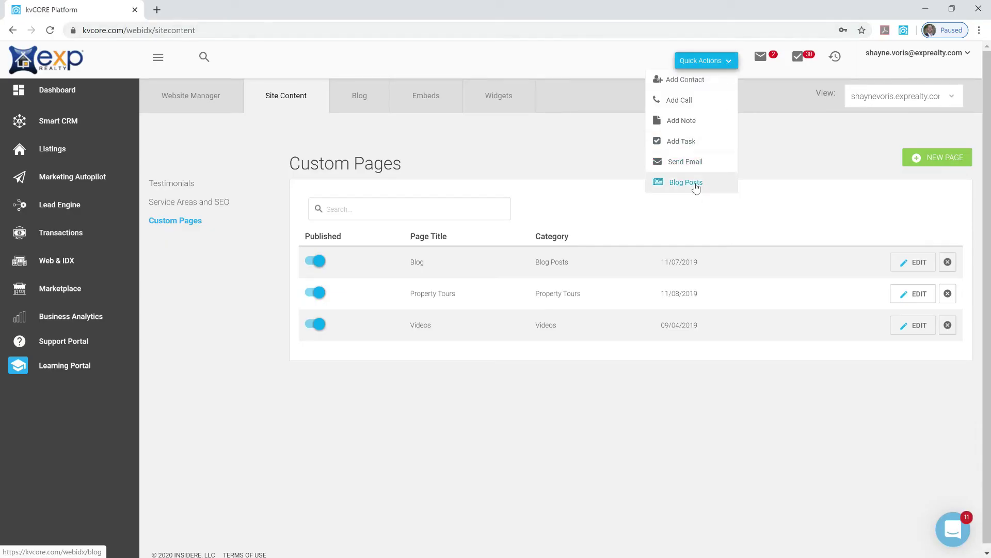